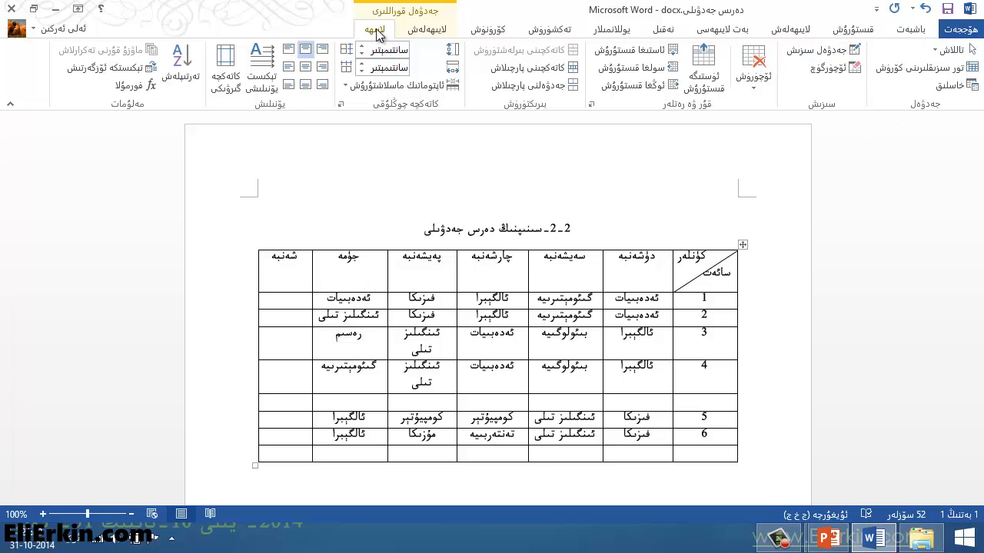
# Step: Delete the Saturday column and the empty last row of the class schedule table
pyautogui.click(756, 91)
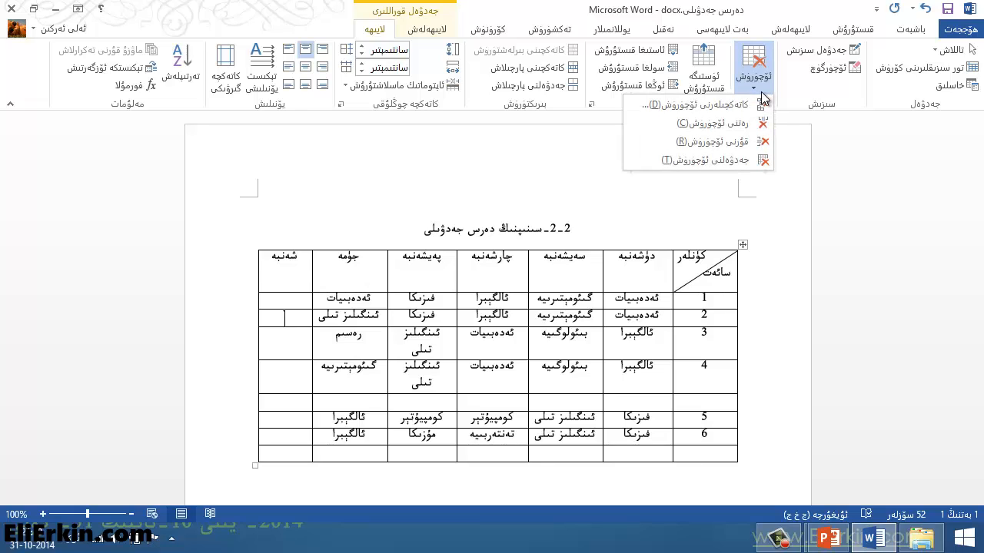
pyautogui.click(726, 126)
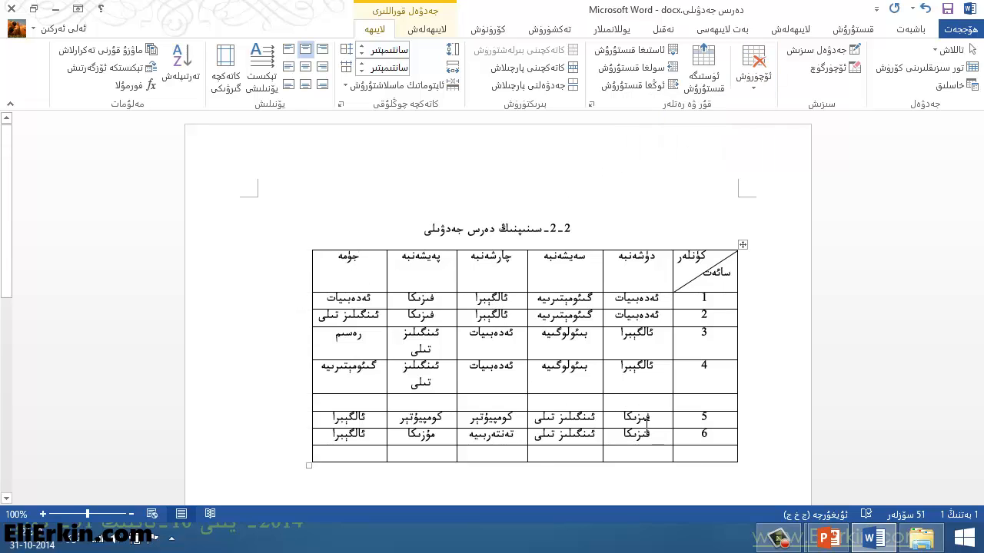
pyautogui.click(707, 454)
pyautogui.moveTo(608, 451); pyautogui.dragTo(424, 455)
pyautogui.click(423, 455)
pyautogui.click(588, 459)
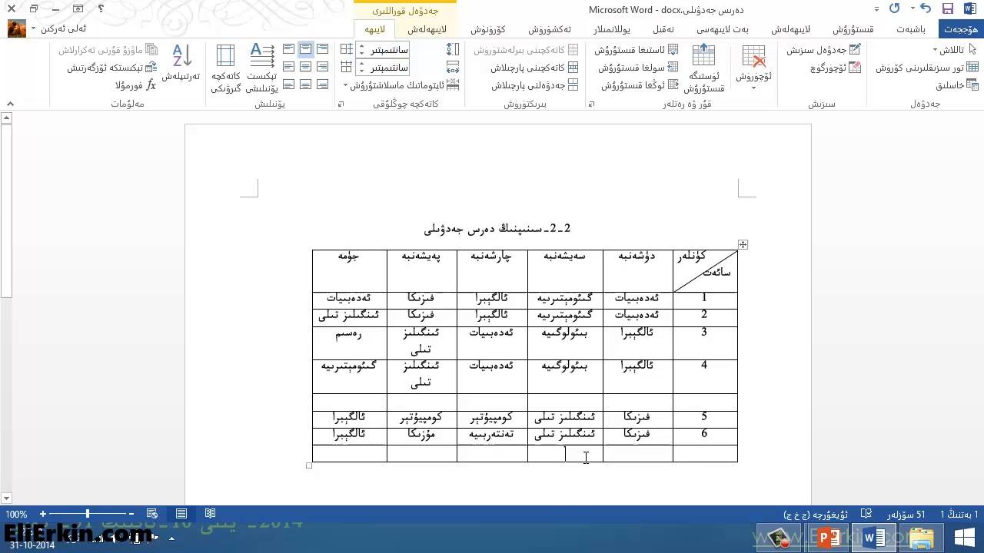
pyautogui.click(754, 87)
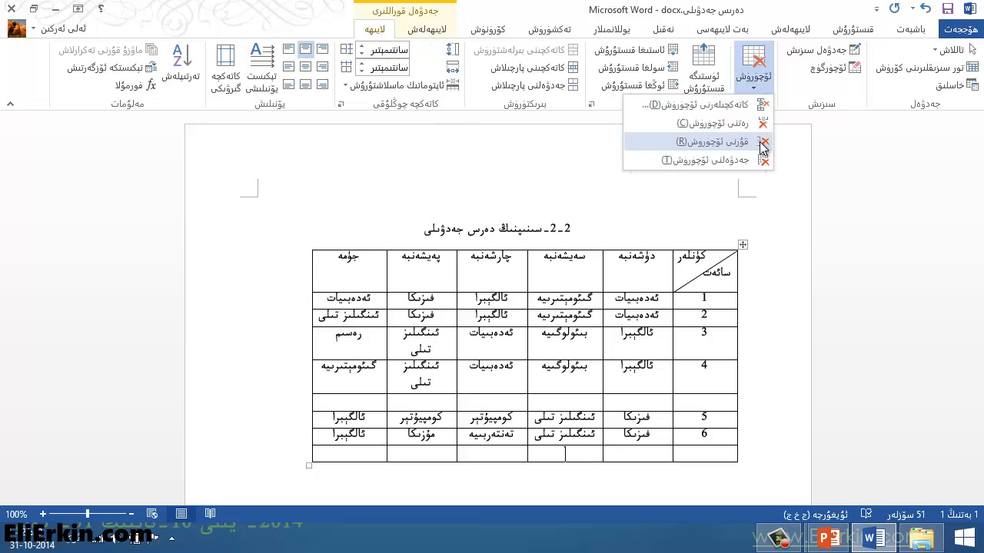
pyautogui.click(732, 149)
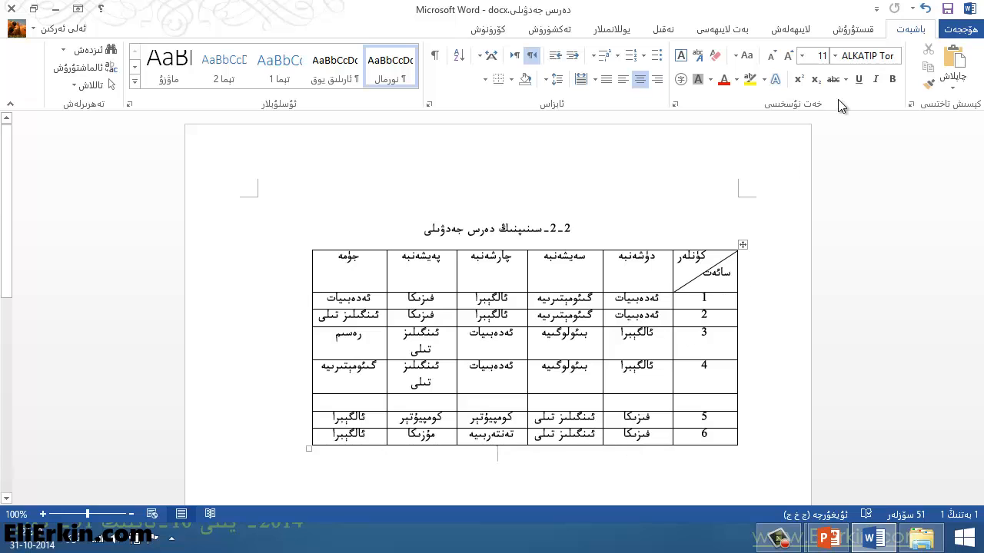
# Step: Undo both table deletions
pyautogui.click(927, 10)
pyautogui.click(927, 10)
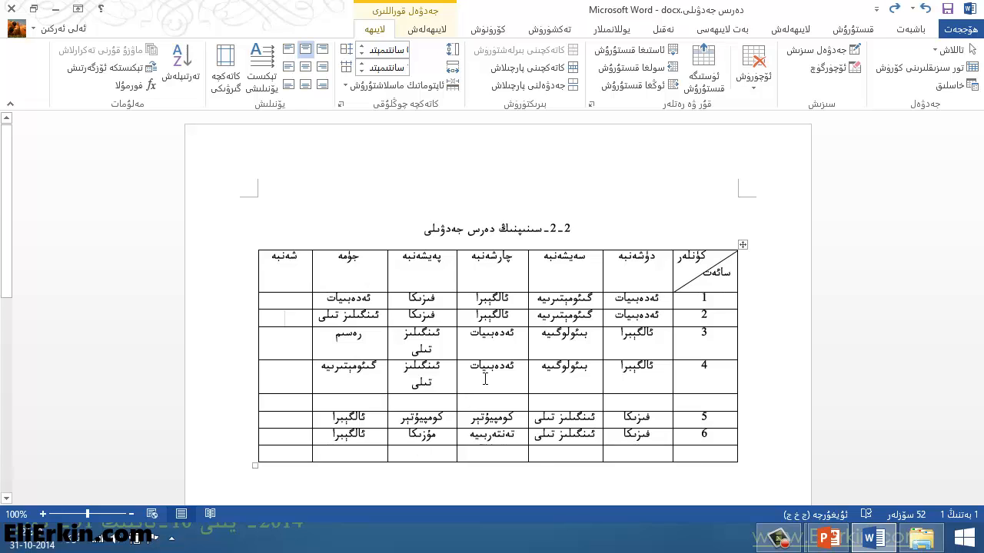
# Step: Delete the Saturday column of the table
pyautogui.rightClick(289, 347)
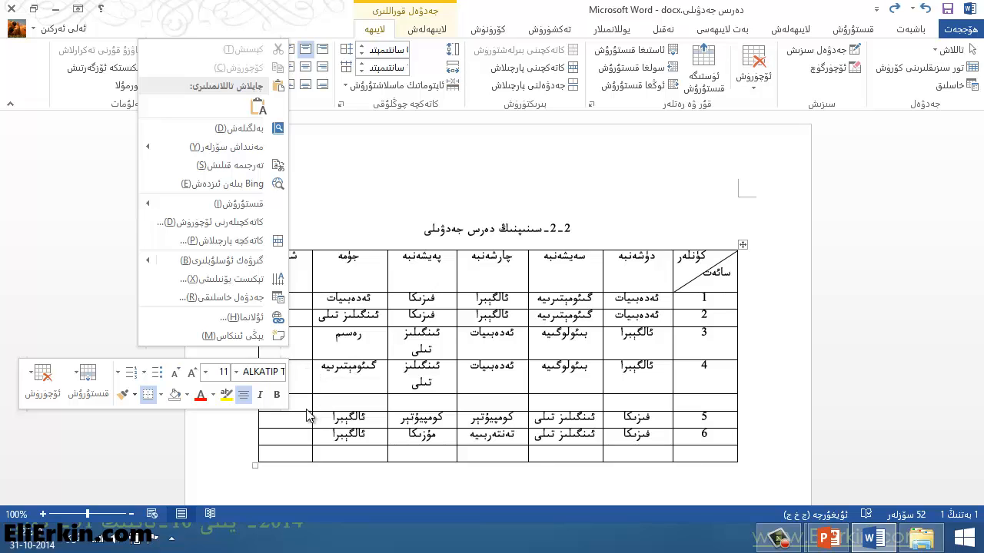
pyautogui.press('Escape')
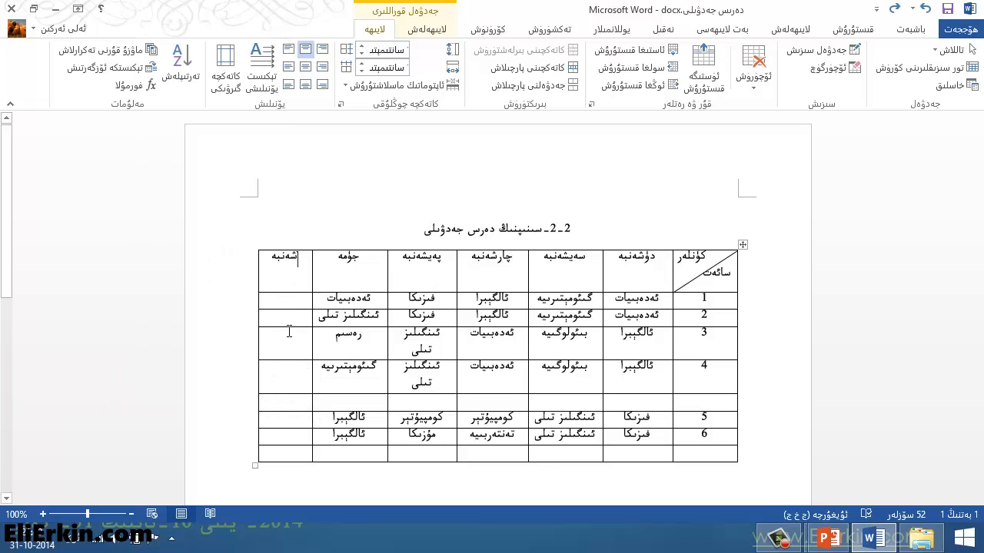
pyautogui.rightClick(290, 344)
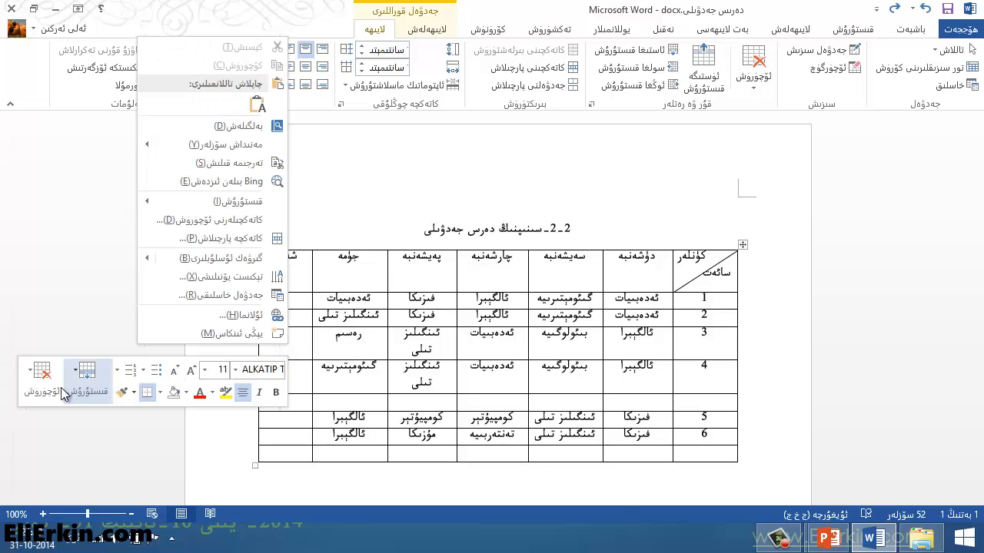
pyautogui.click(31, 375)
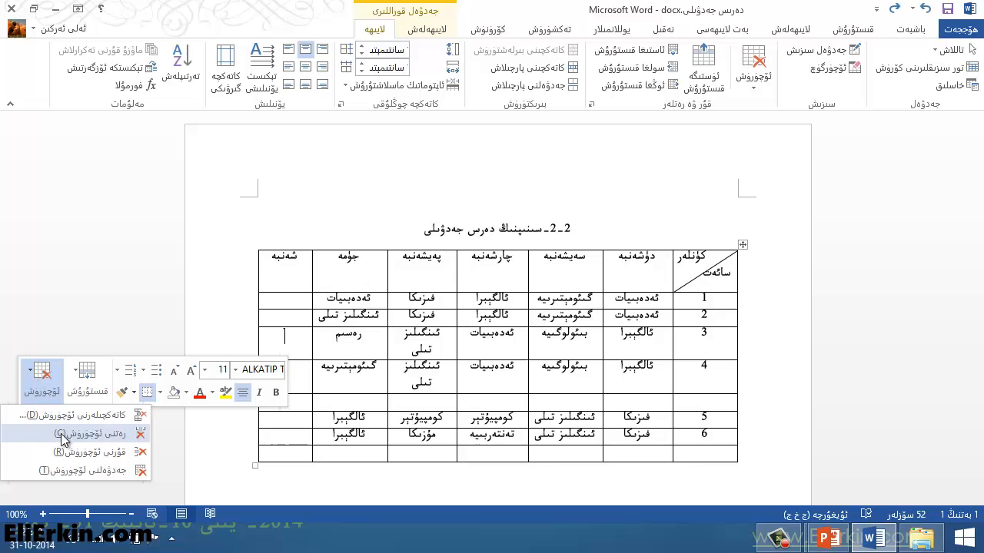
pyautogui.click(79, 435)
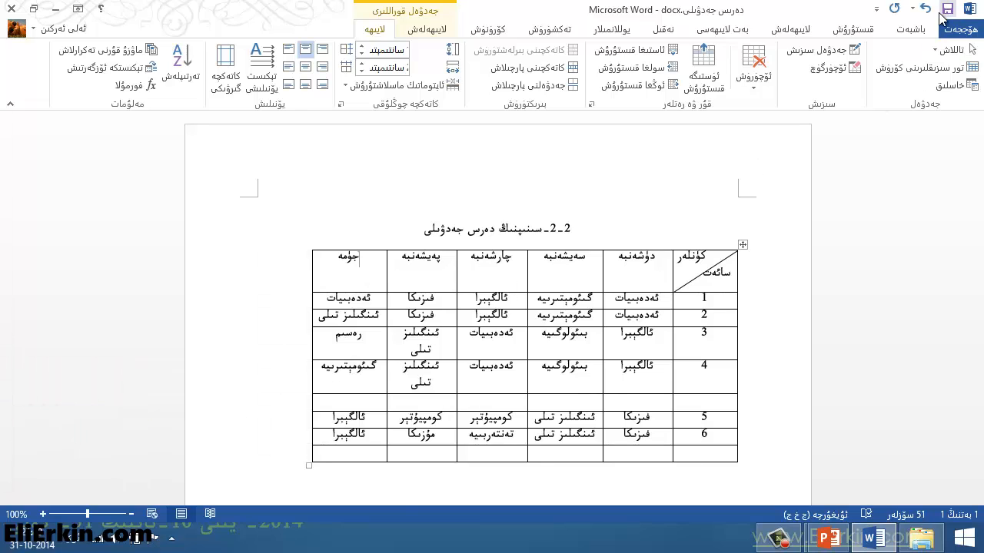
# Step: Delete the empty last row of the table, choosing to delete the entire row
pyautogui.rightClick(560, 456)
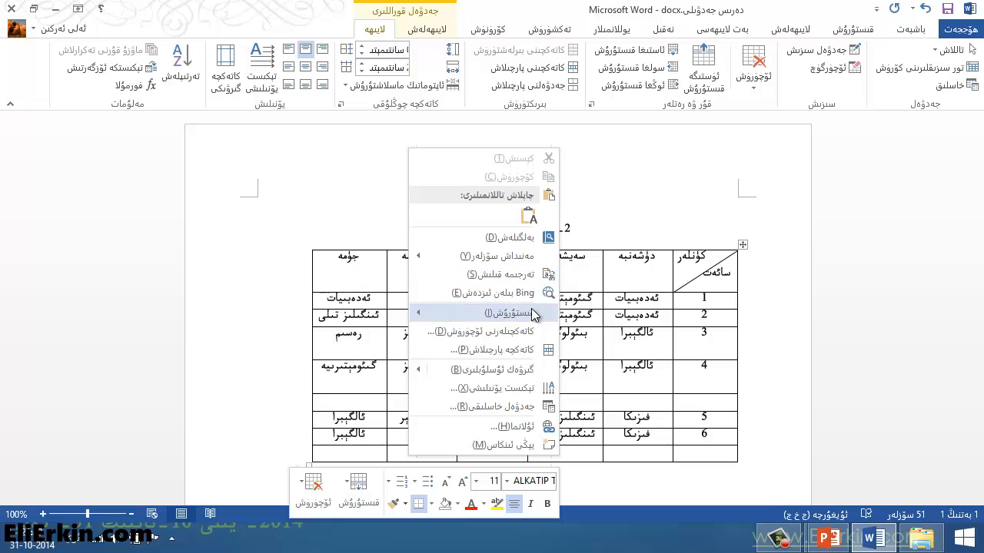
pyautogui.click(490, 335)
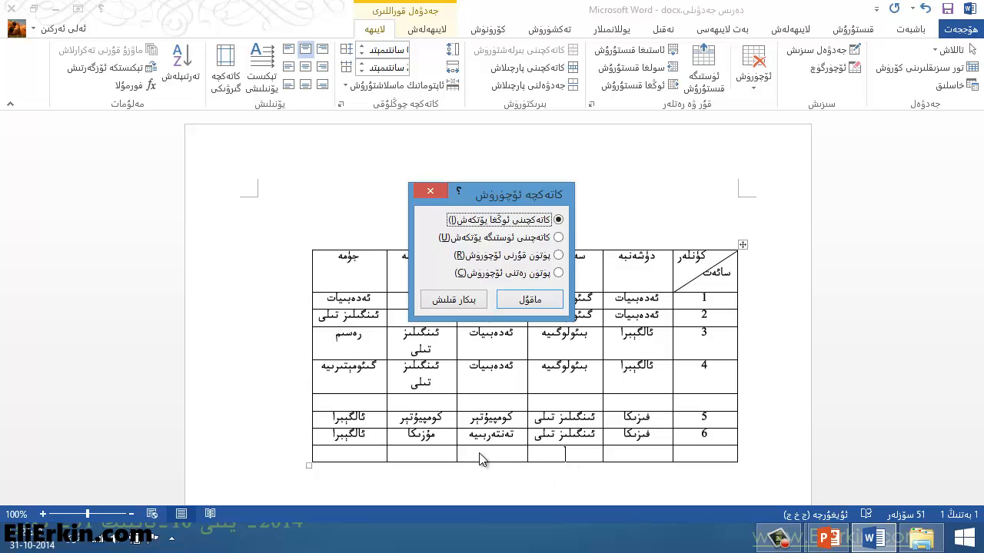
pyautogui.click(558, 256)
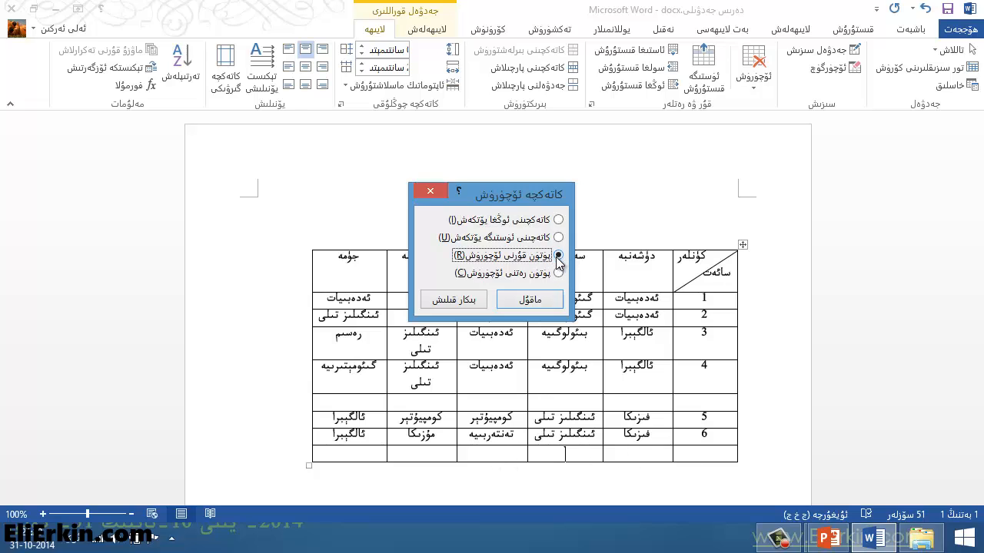
pyautogui.click(536, 304)
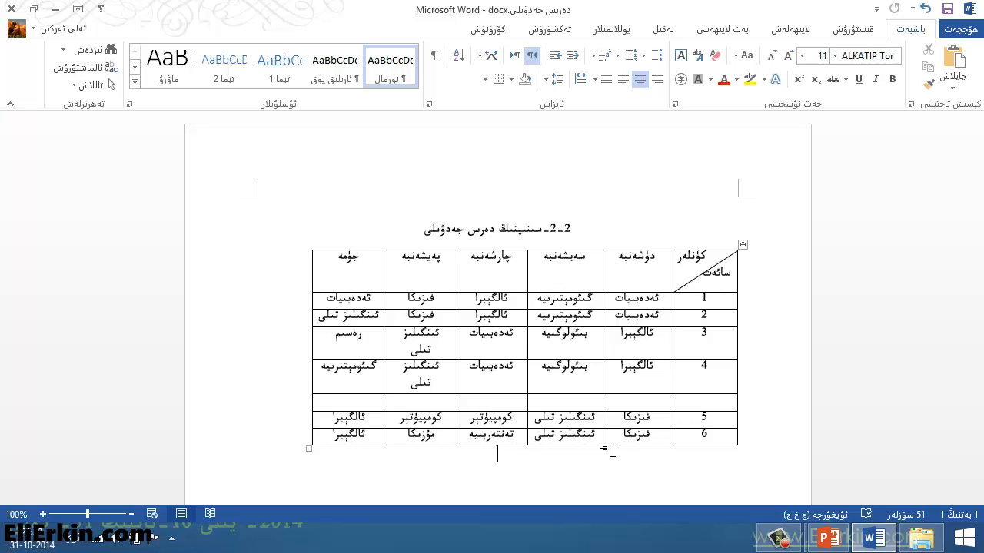
# Step: Delete the whole table and undo the deletion
pyautogui.click(578, 388)
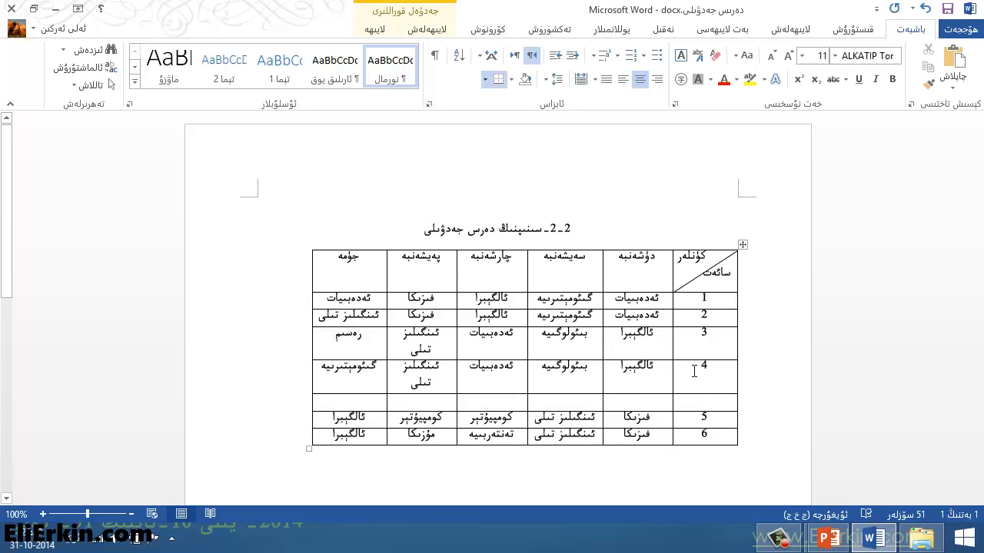
pyautogui.click(628, 263)
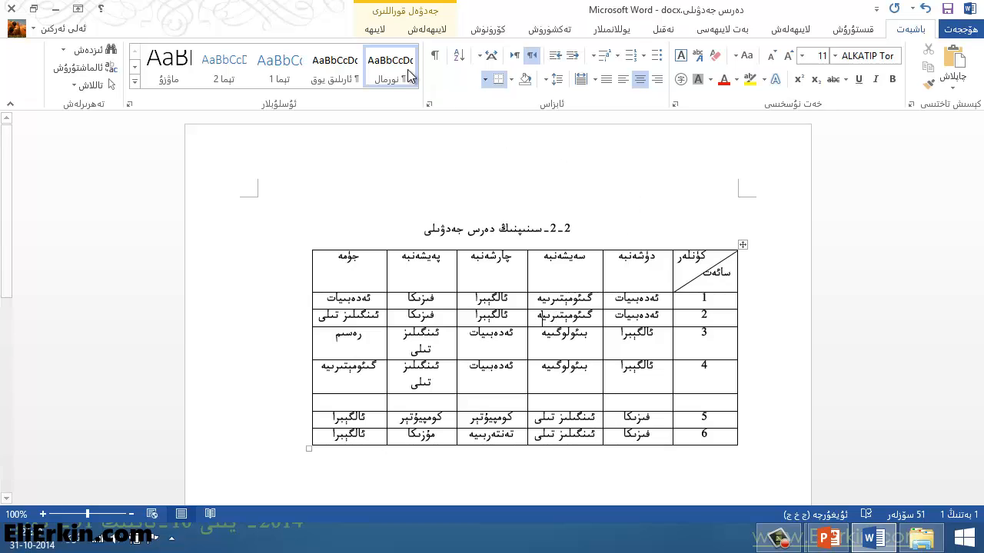
pyautogui.click(375, 31)
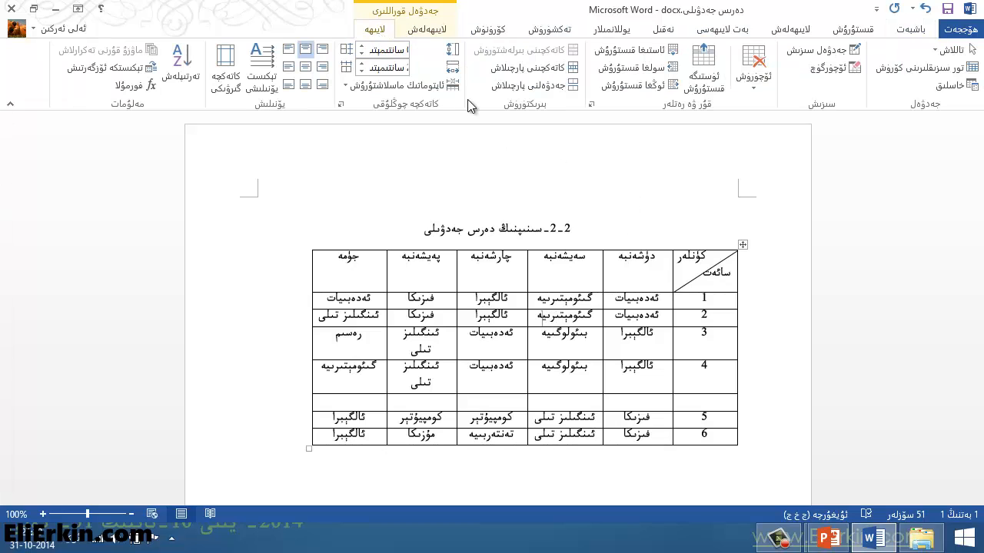
pyautogui.click(752, 76)
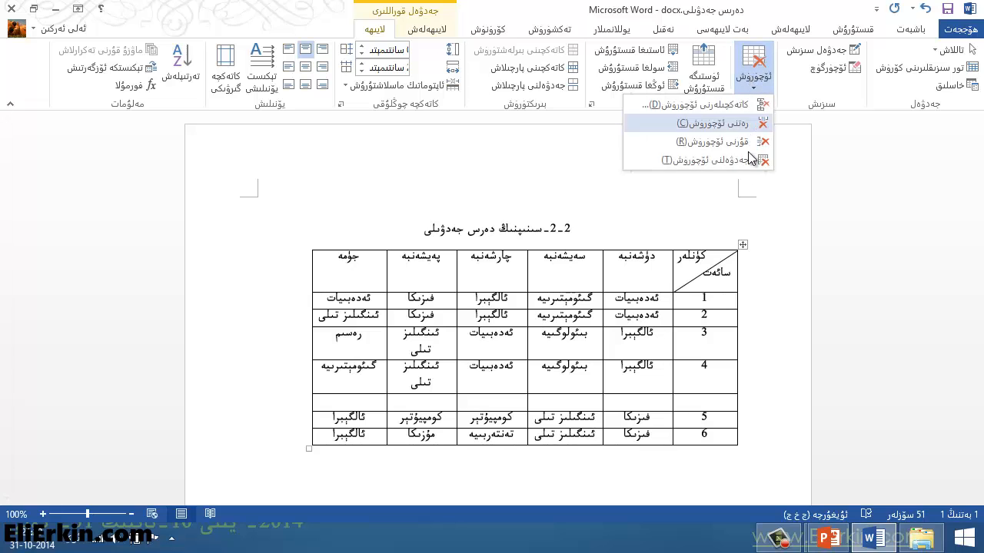
pyautogui.click(720, 160)
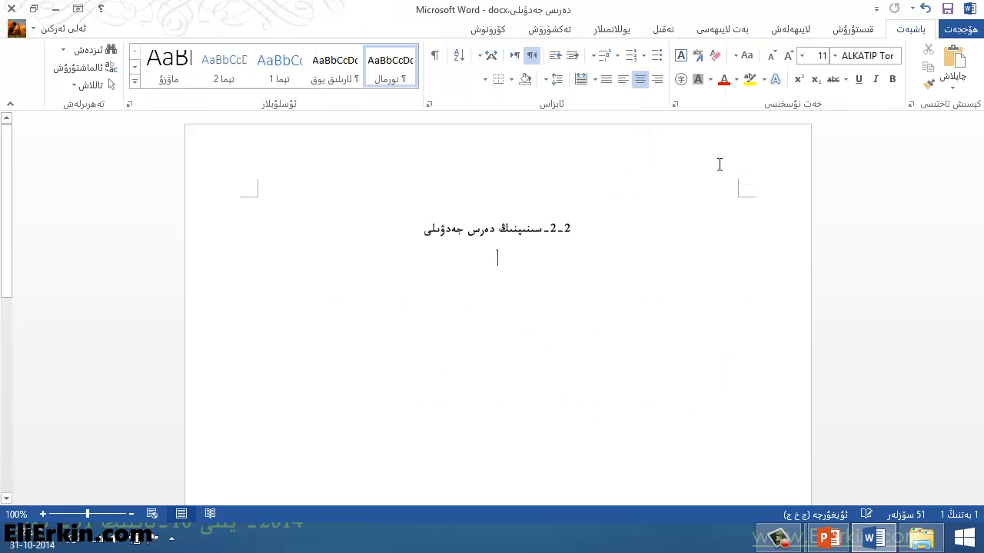
pyautogui.click(926, 8)
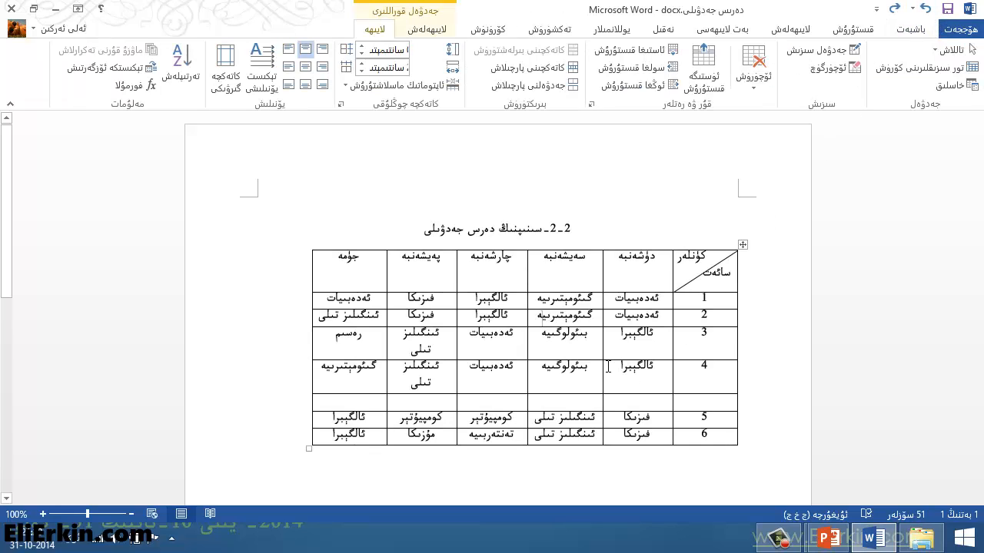
# Step: Delete the entire table once more and restore it with undo
pyautogui.rightClick(551, 349)
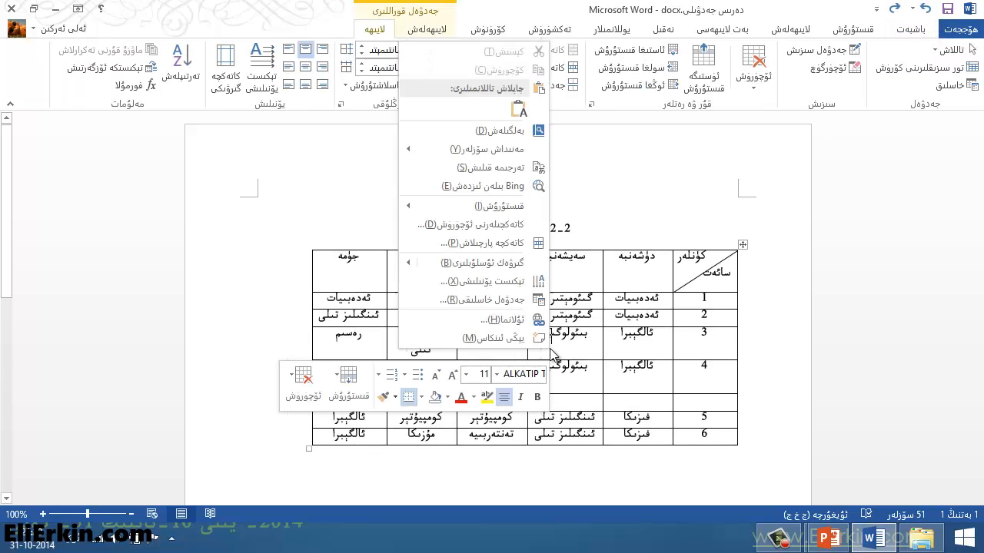
pyautogui.click(296, 398)
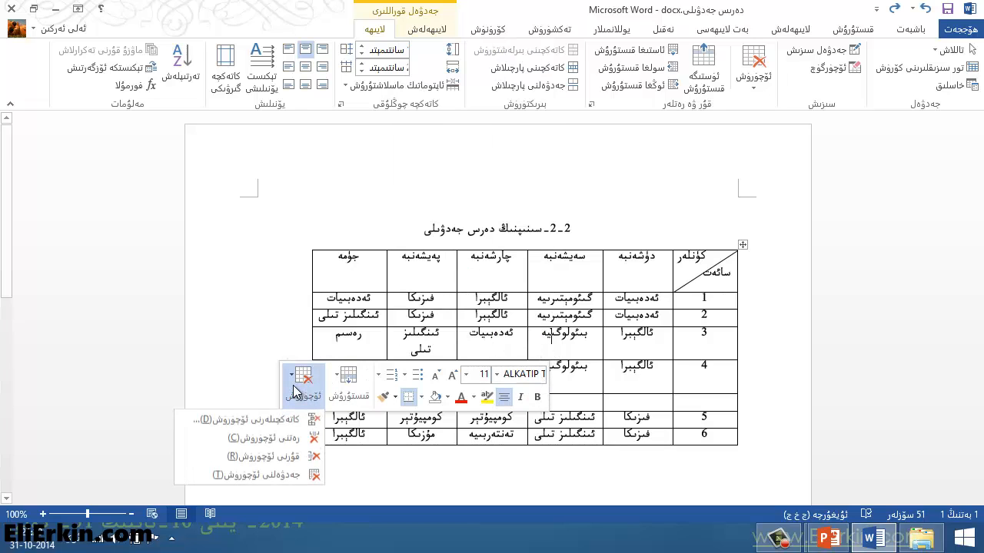
pyautogui.click(276, 475)
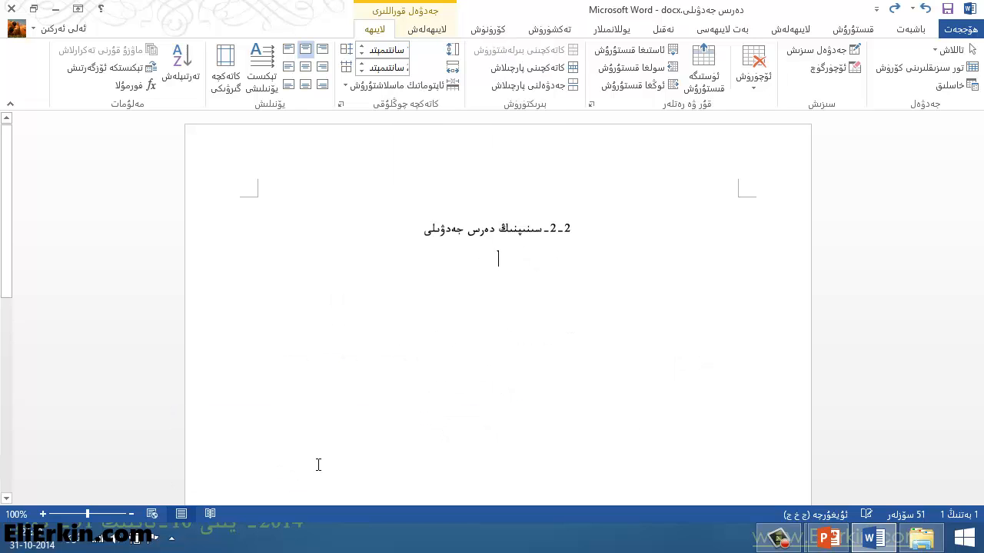
pyautogui.click(926, 8)
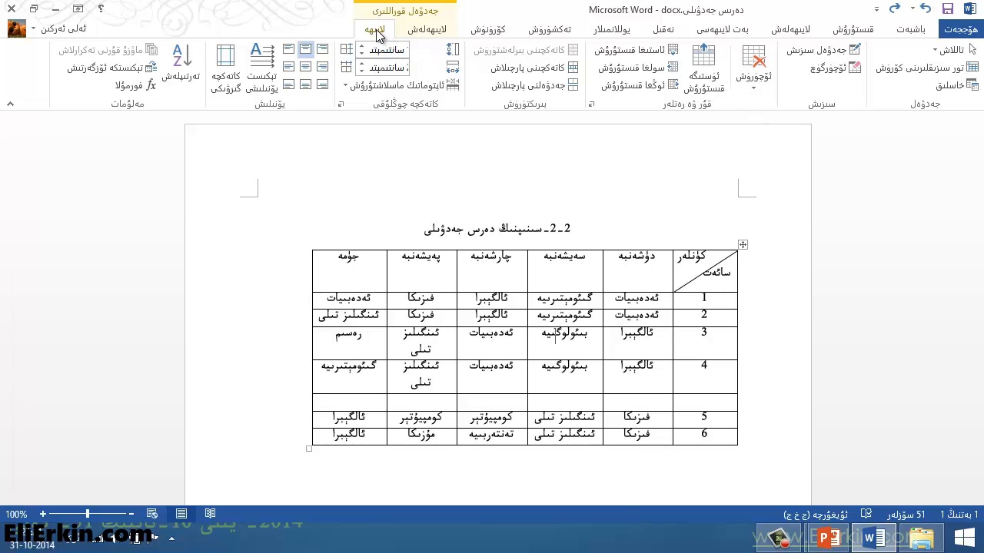
pyautogui.rightClick(432, 347)
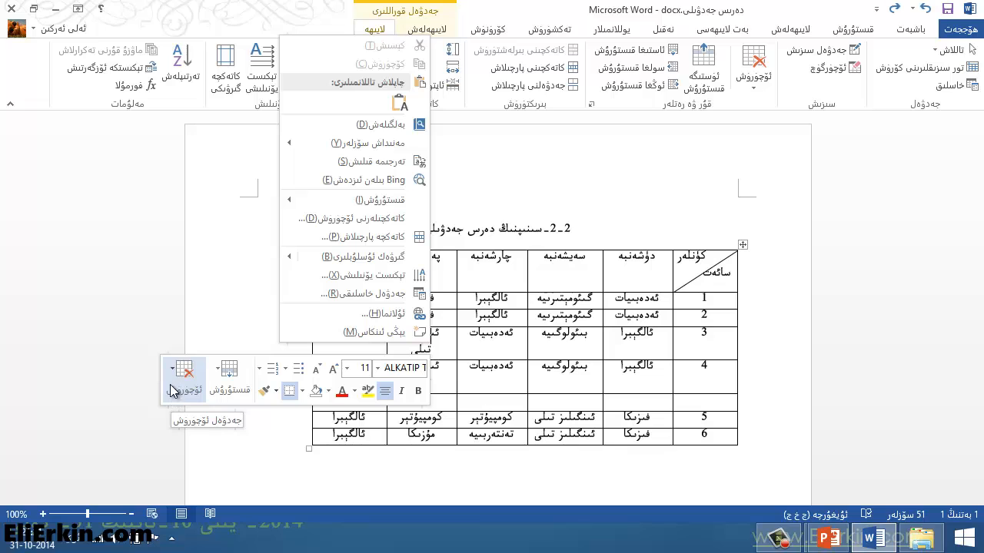
pyautogui.click(509, 469)
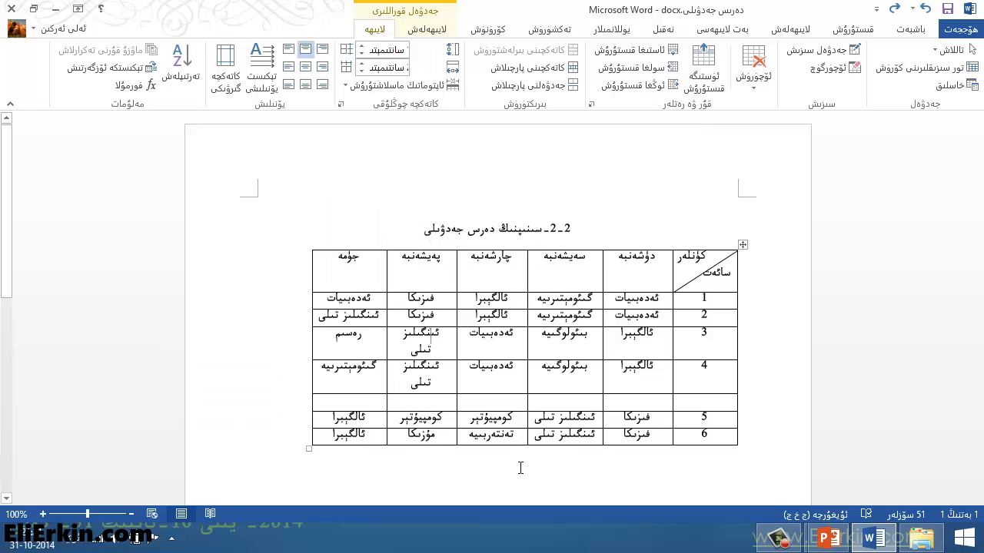